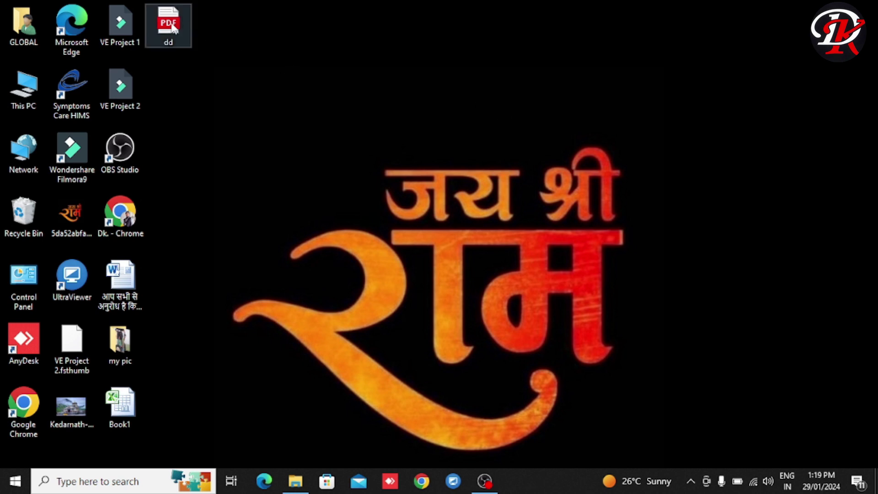
Open the dd PDF from the desktop and examine the heading rows on the attendance report's pages.
drag(170, 25, 424, 139)
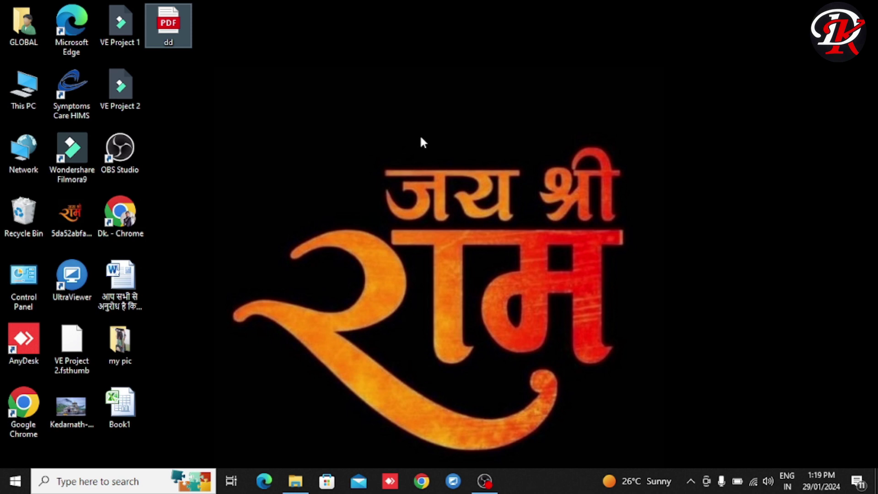
double_click(173, 35)
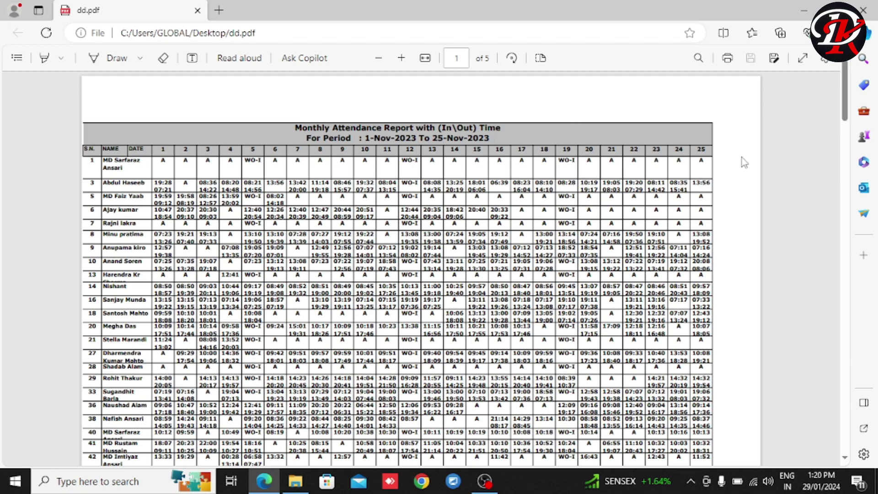
mouse_move(847, 98)
mouse_down()
mouse_move(847, 123)
mouse_move(846, 92)
mouse_up()
drag(846, 115, 847, 193)
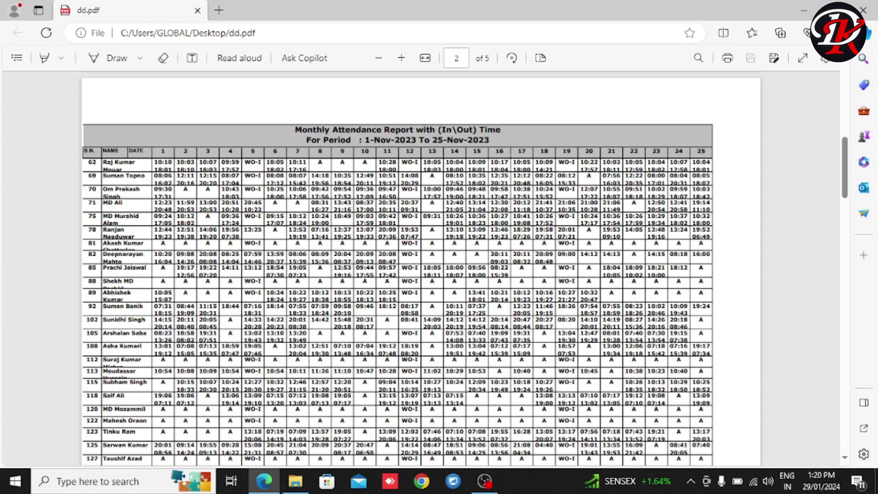
drag(847, 179, 849, 253)
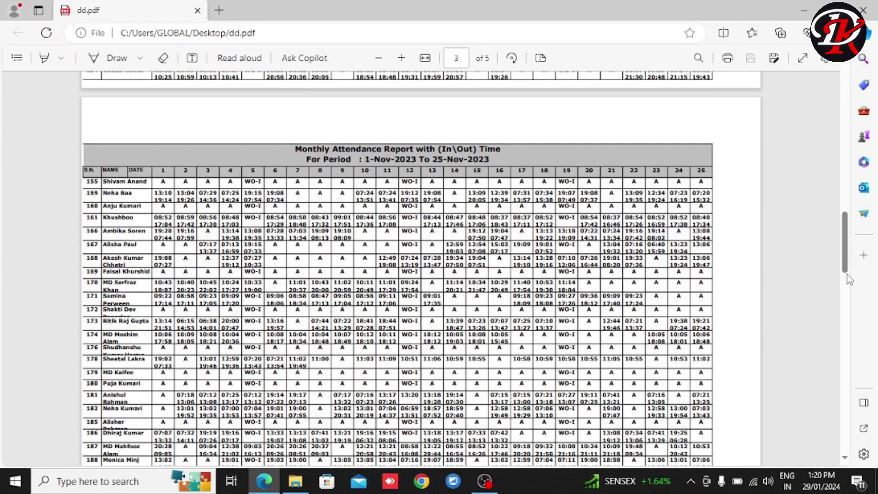
drag(849, 275, 846, 352)
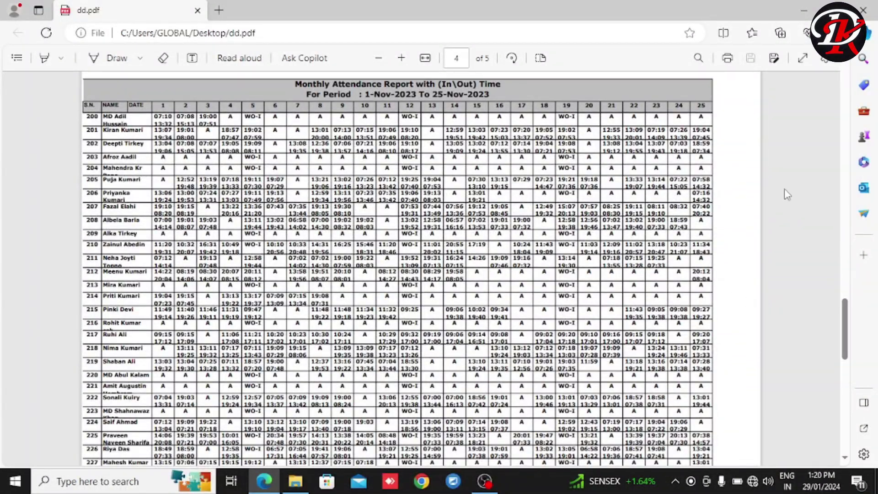
drag(844, 306, 844, 73)
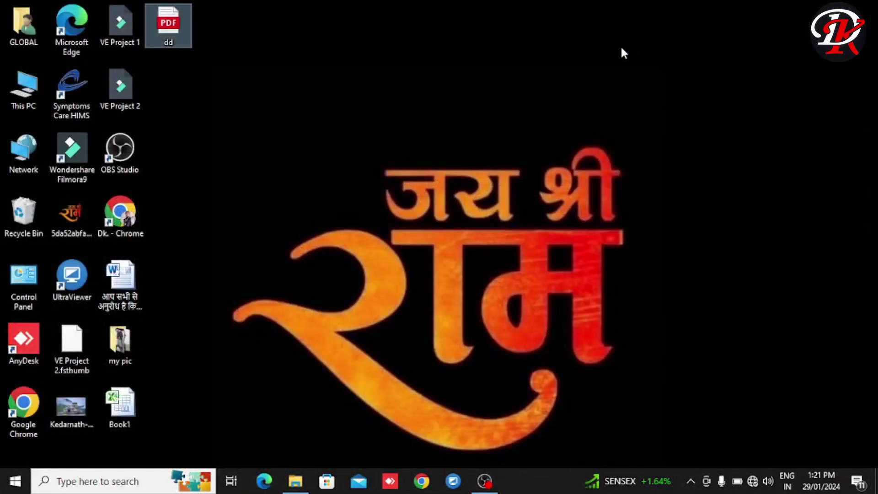
right_click(621, 45)
click(640, 83)
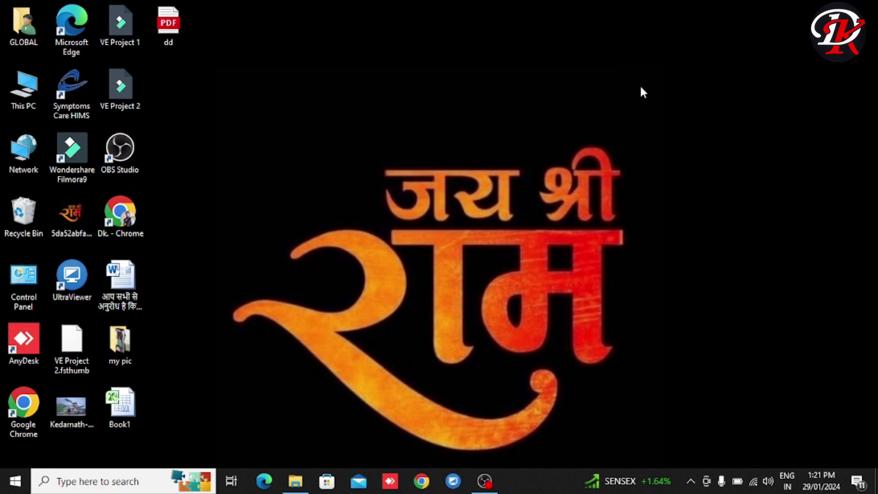
key(super)
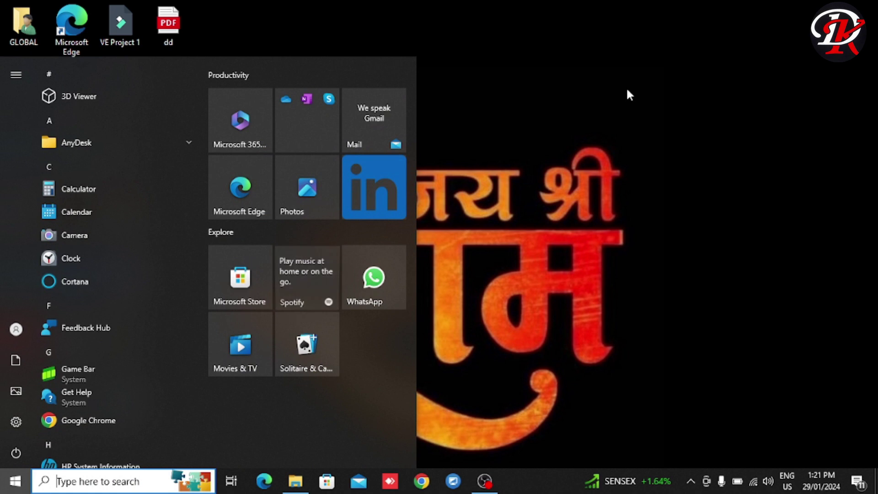
click(589, 95)
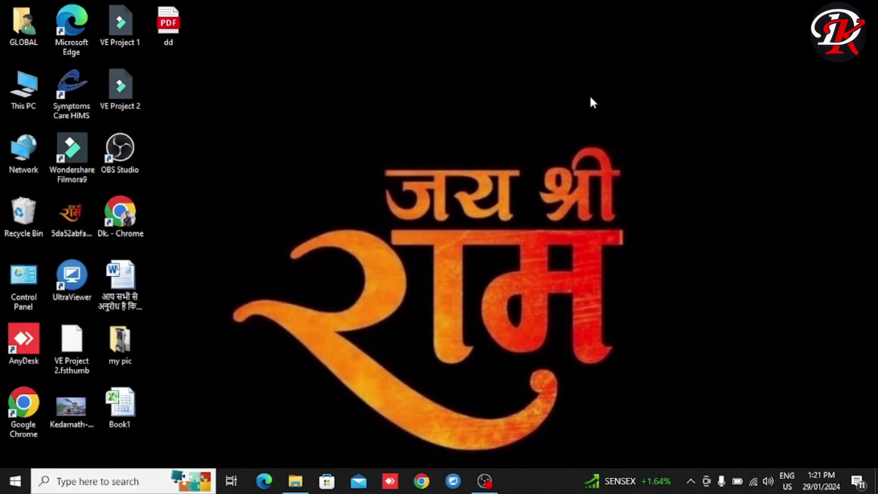
key(super+r)
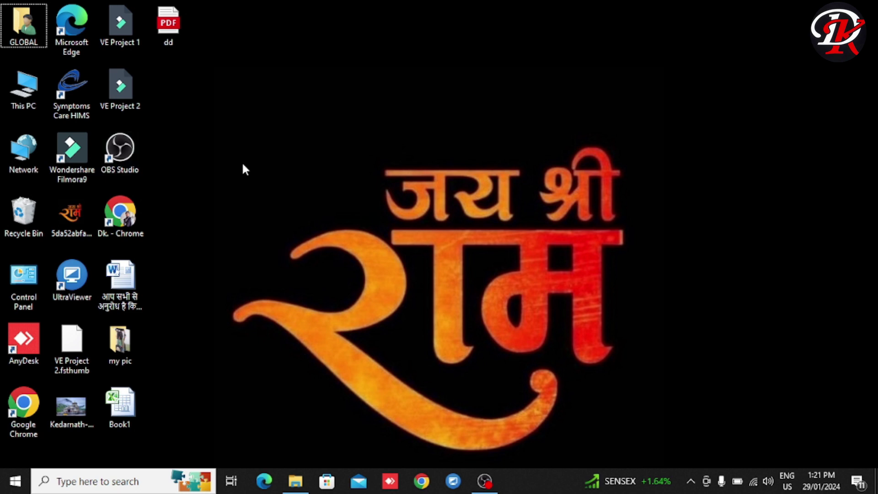
right_click(257, 126)
click(290, 169)
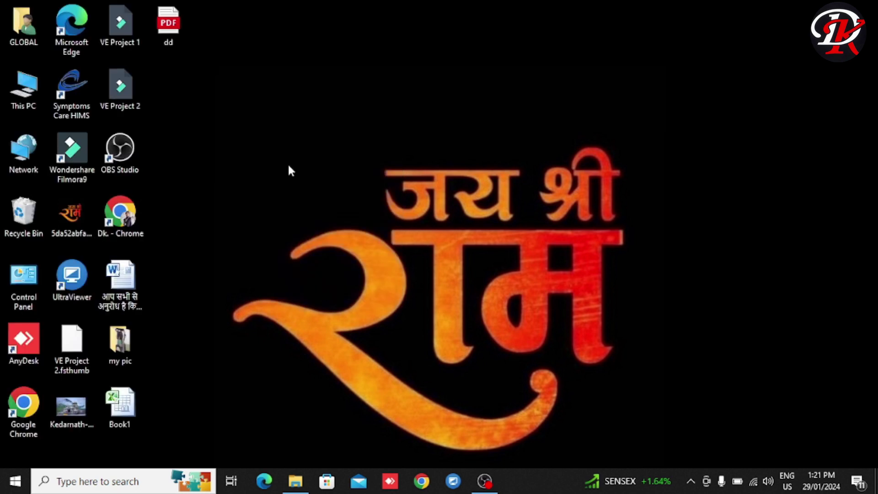
Open the Book1 workbook from the desktop and deselect the attendance table.
double_click(129, 409)
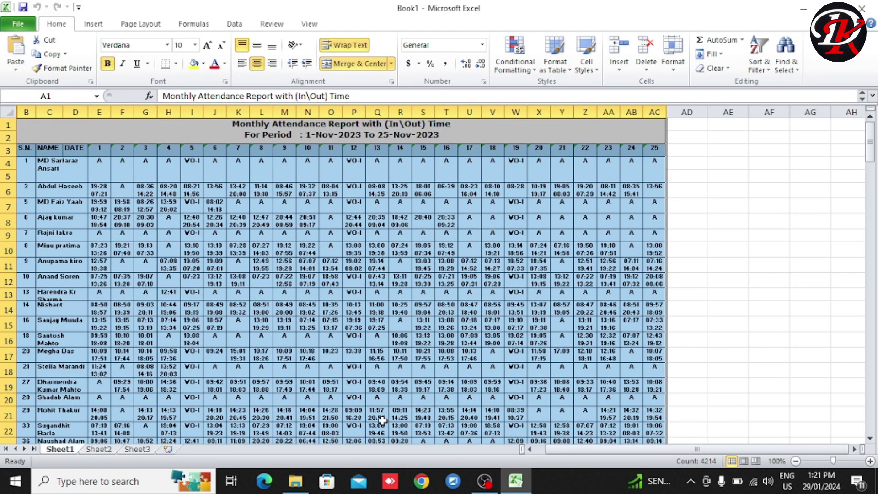
click(709, 269)
right_click(706, 172)
key(Escape)
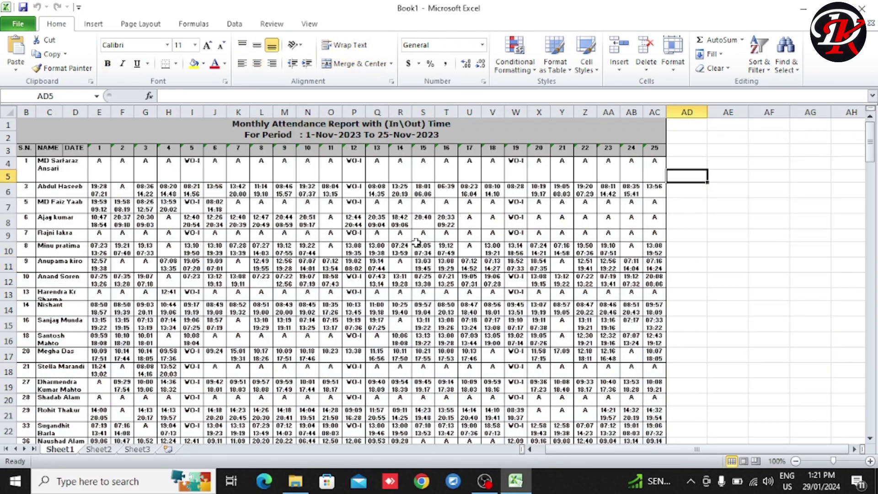
Select the whole attendance table, check the first four pages in print preview, and return to the sheet.
drag(262, 132, 253, 409)
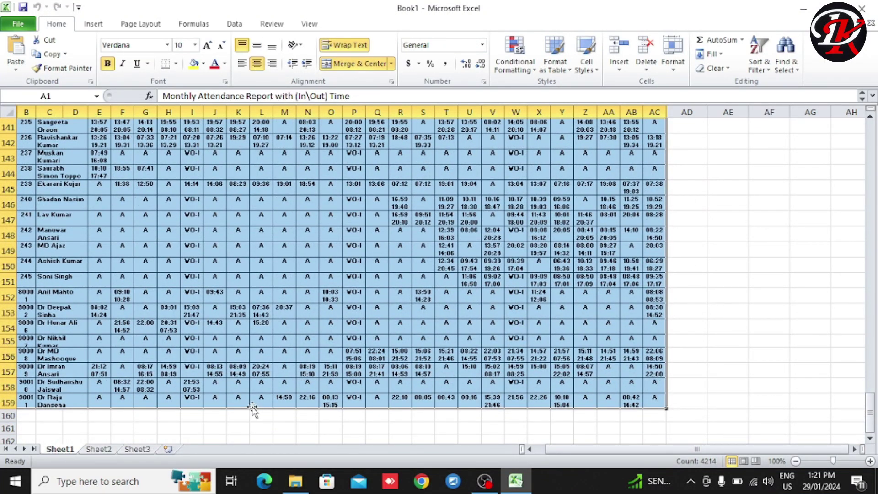
key(alt)
key(p)
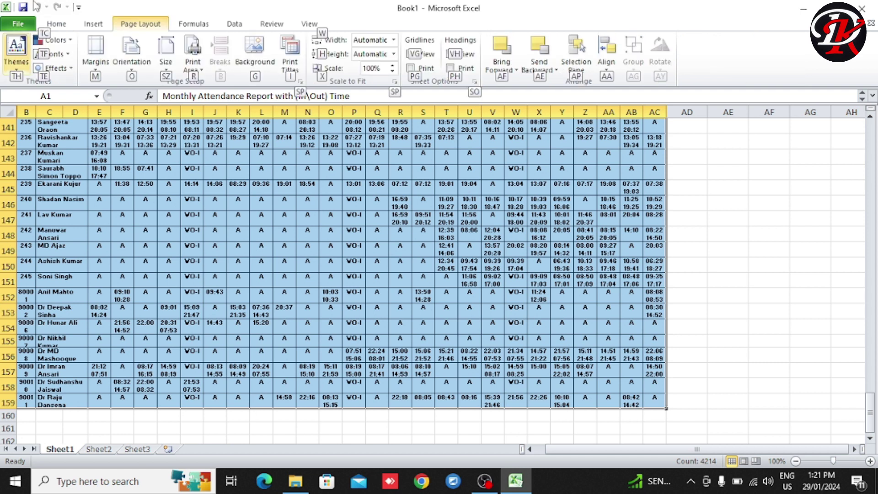
click(20, 24)
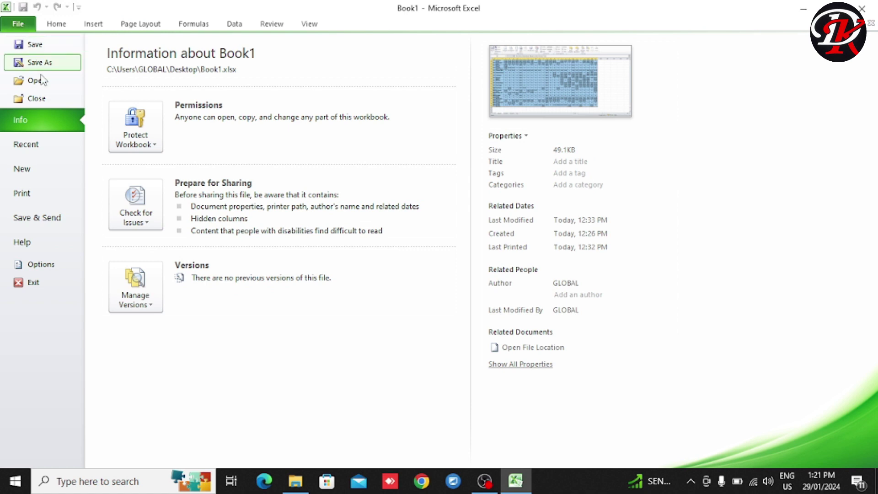
click(33, 193)
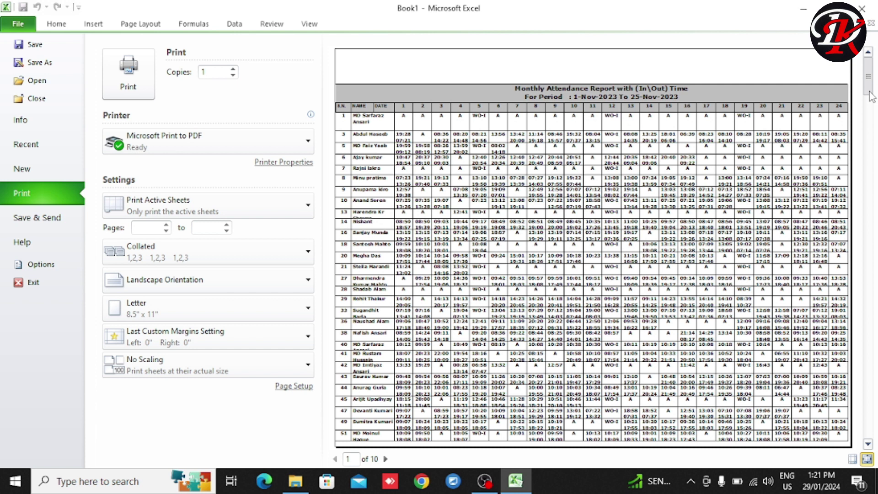
click(872, 108)
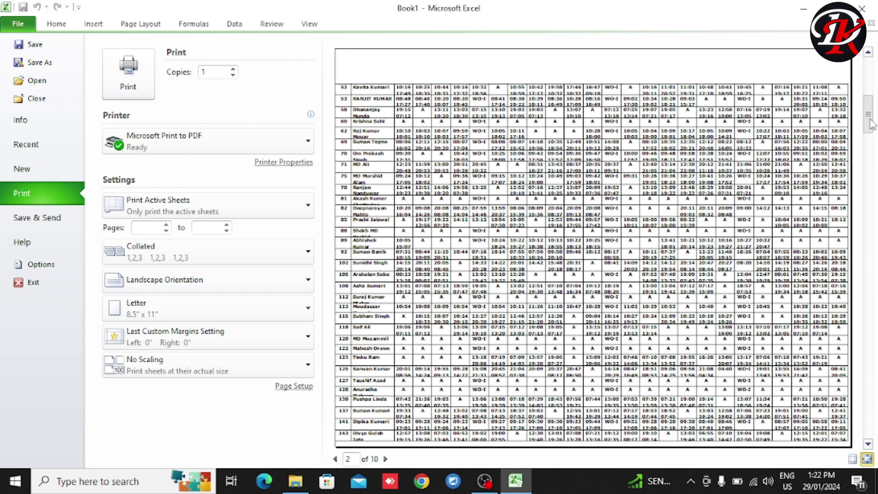
click(870, 157)
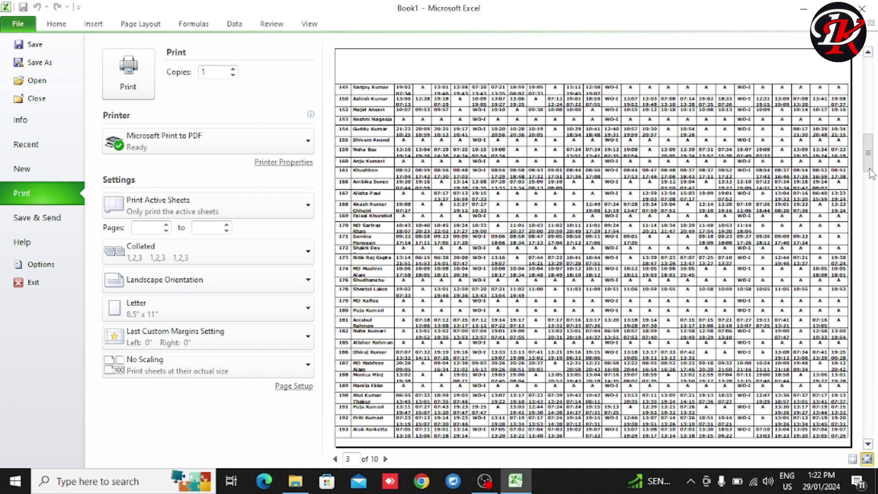
click(872, 185)
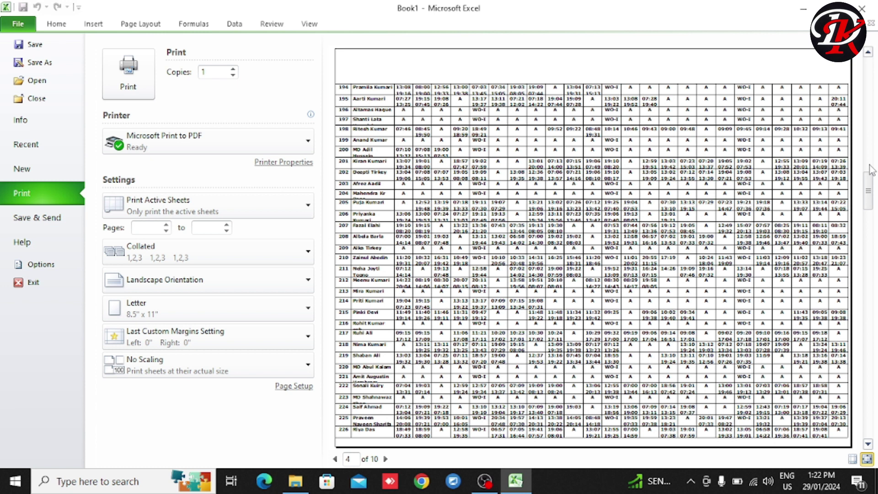
click(53, 26)
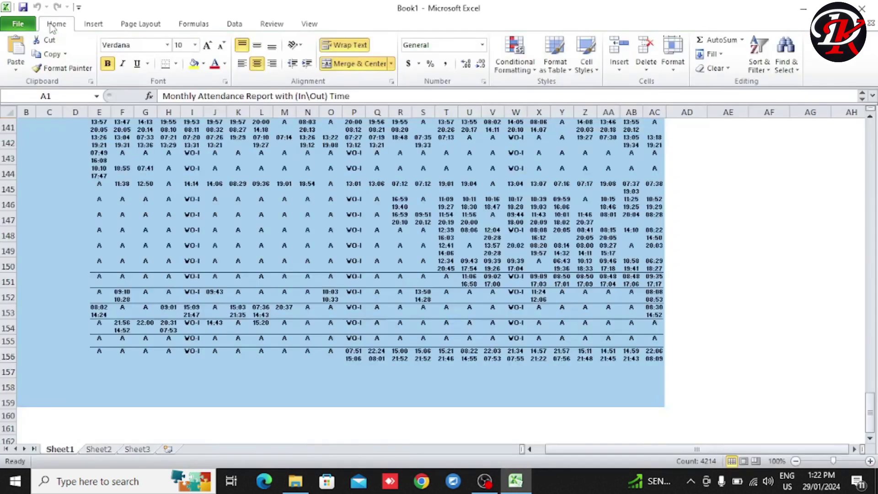
click(754, 204)
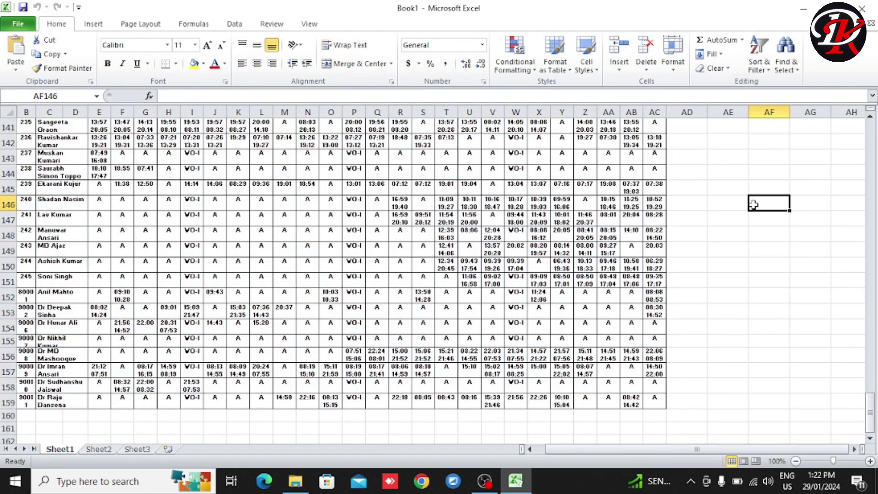
Preview the printout again, check the heading rows on pages 1 to 6, and return to the sheet.
drag(873, 423, 862, 146)
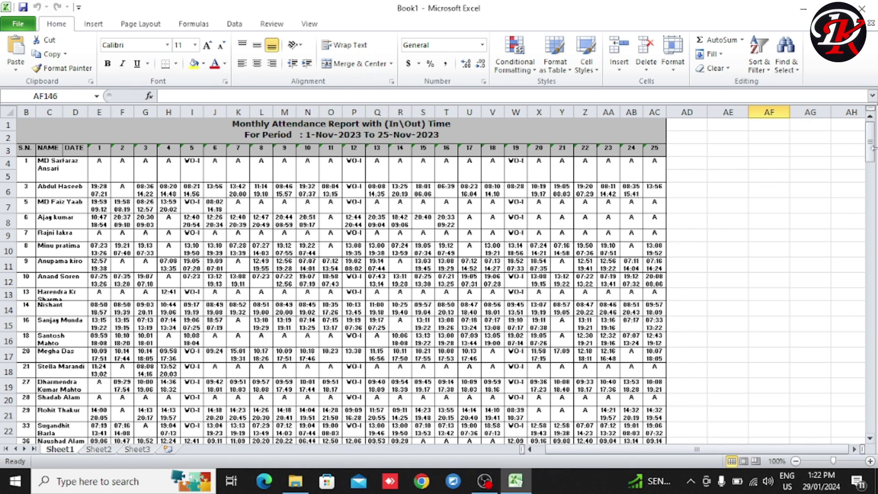
mouse_move(874, 153)
mouse_down()
mouse_move(874, 389)
mouse_move(873, 147)
mouse_up()
key(ctrl+p)
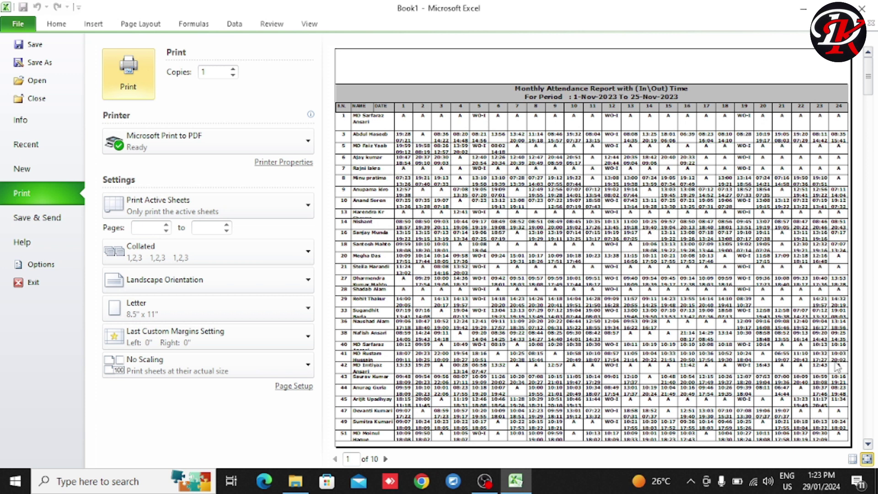
click(868, 444)
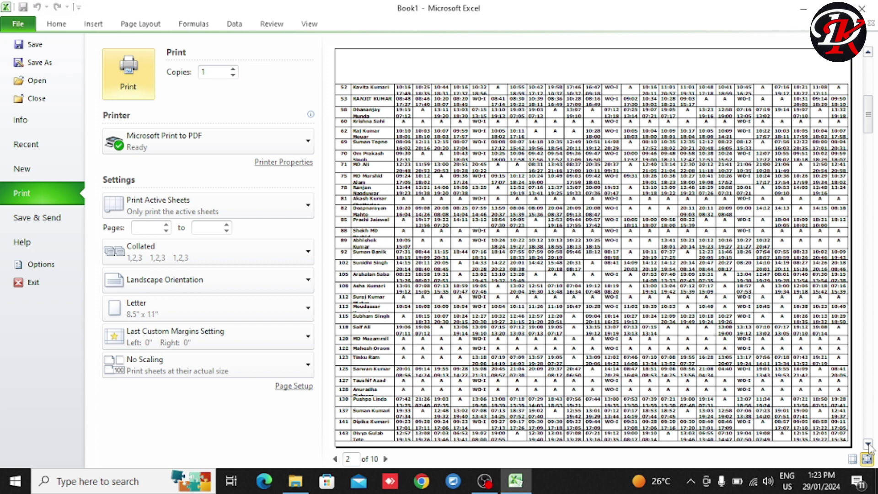
click(868, 444)
click(868, 444)
click(868, 444)
click(867, 444)
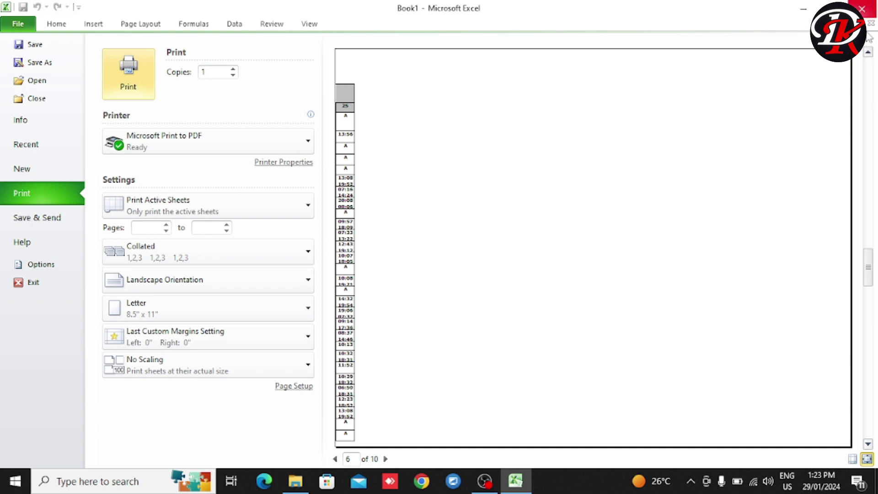
click(868, 52)
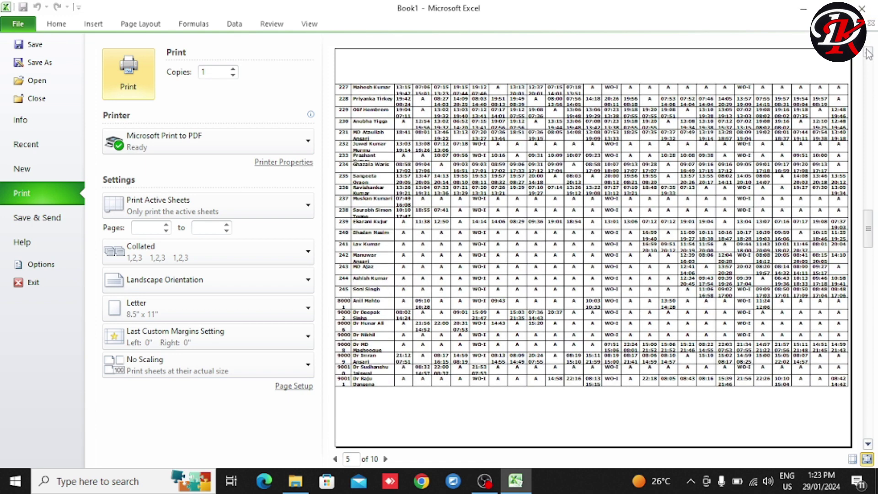
click(869, 53)
click(868, 53)
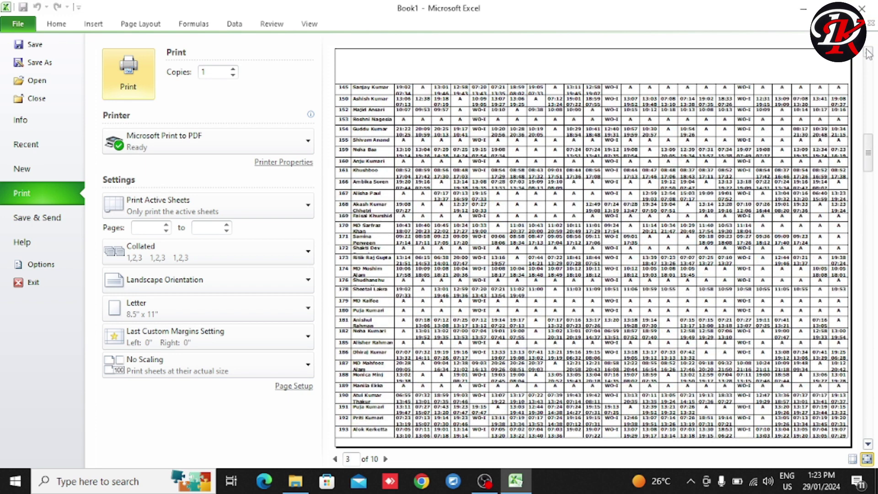
double_click(869, 52)
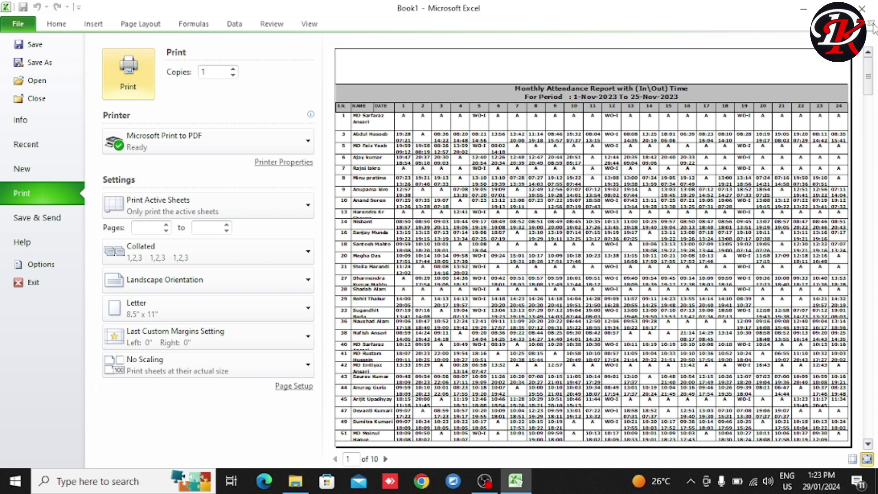
click(55, 25)
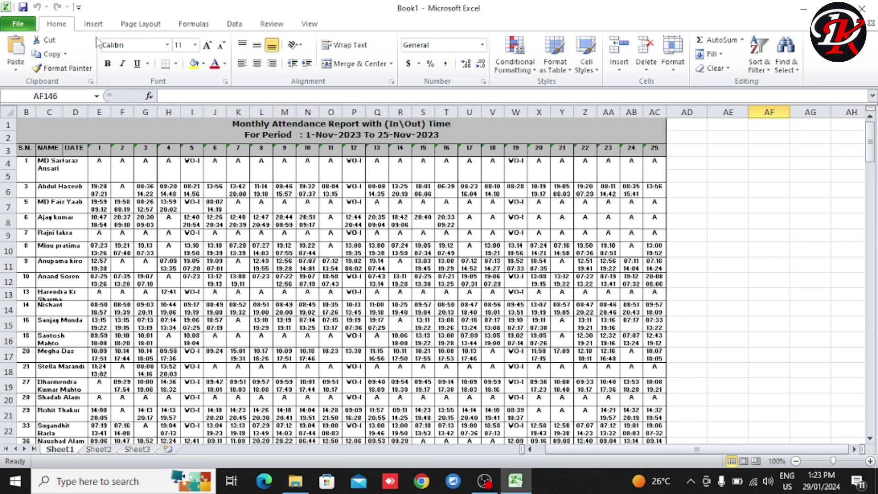
Set rows 1 to 3 ($1:$3) of the attendance sheet as the print title rows repeating at the top of each page.
click(141, 24)
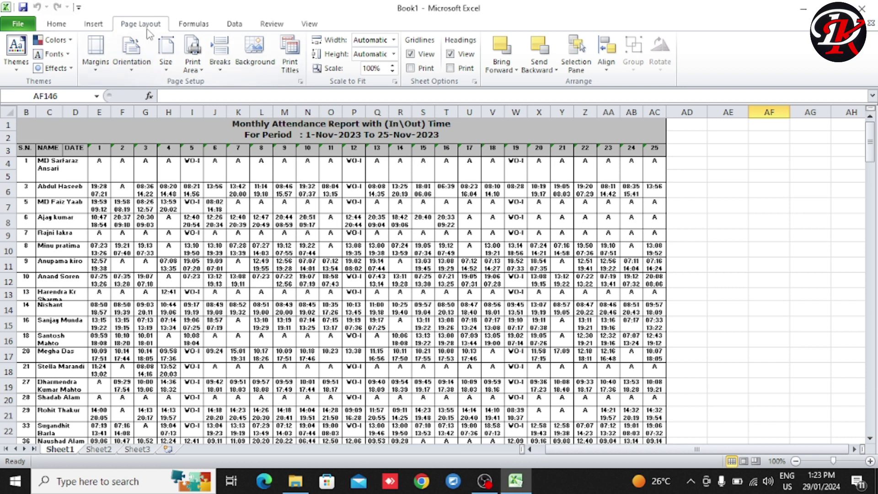
click(301, 82)
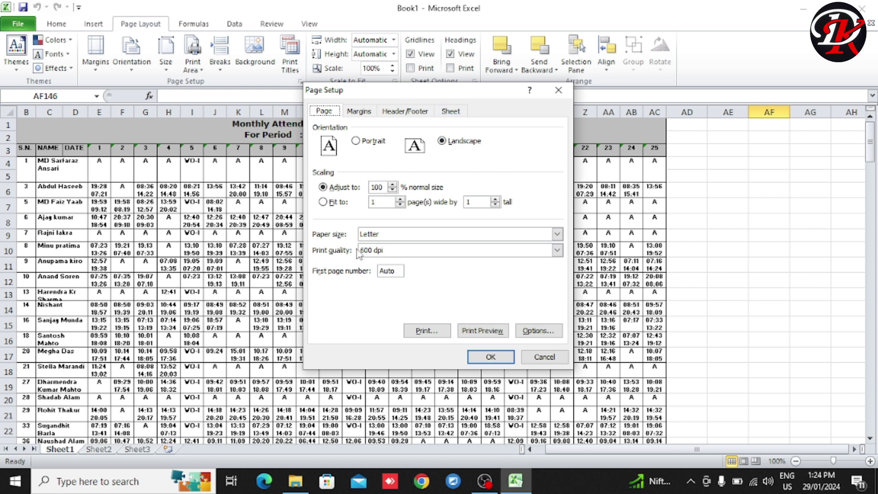
click(459, 117)
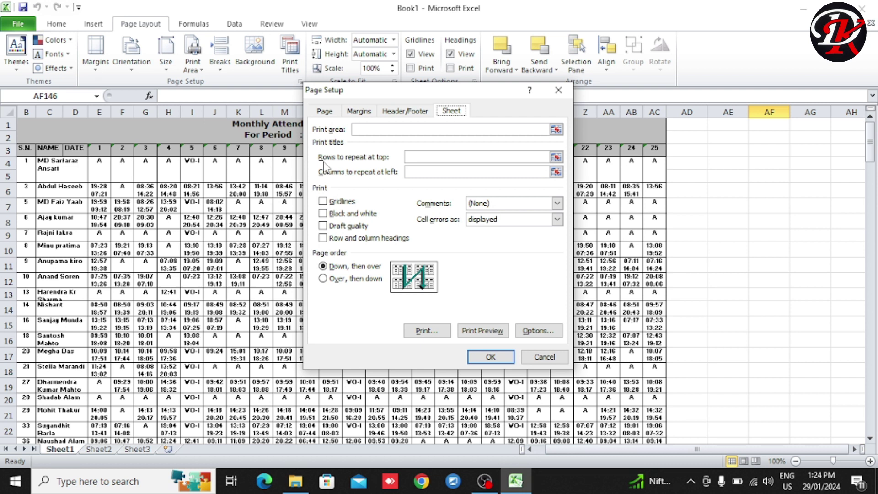
click(449, 157)
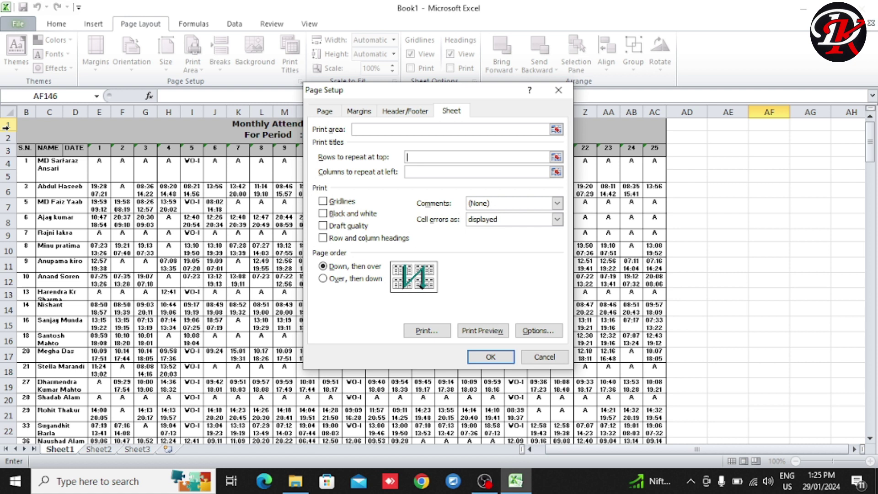
drag(7, 128, 7, 151)
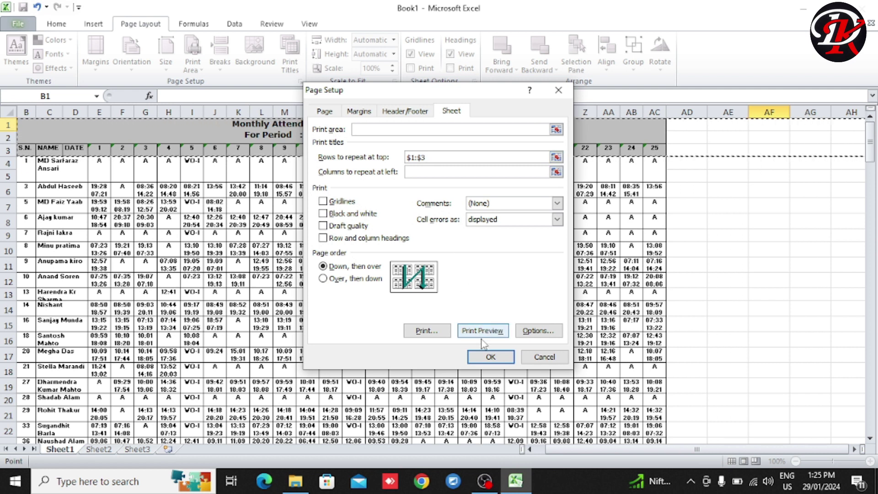
click(488, 358)
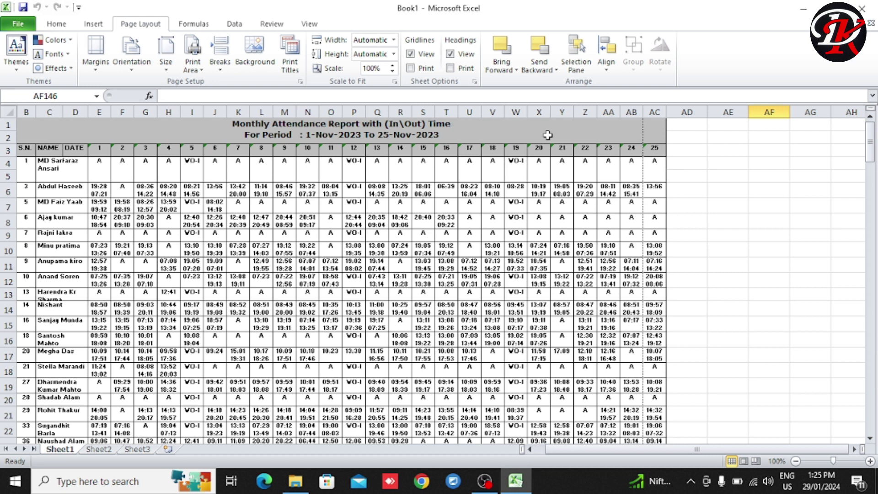
Select the whole attendance table, check the repeated heading rows on pages 1 to 6 in print preview, and return to the sheet.
drag(526, 132, 505, 421)
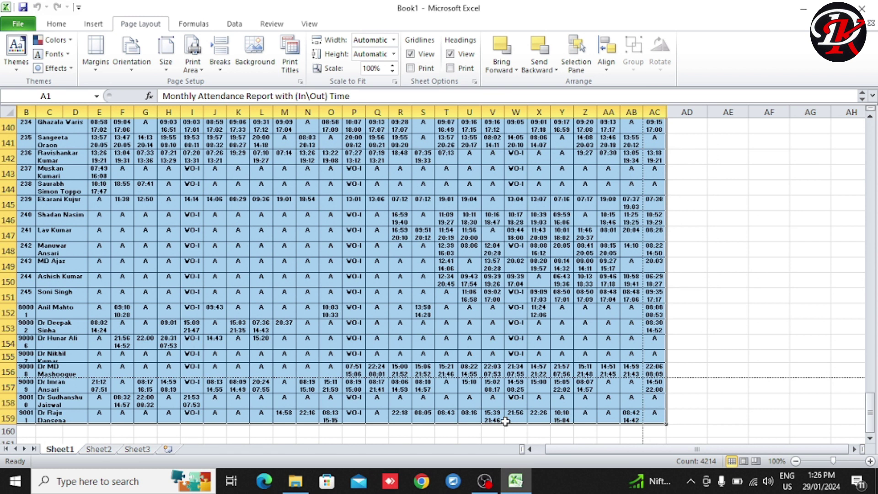
key(ctrl+p)
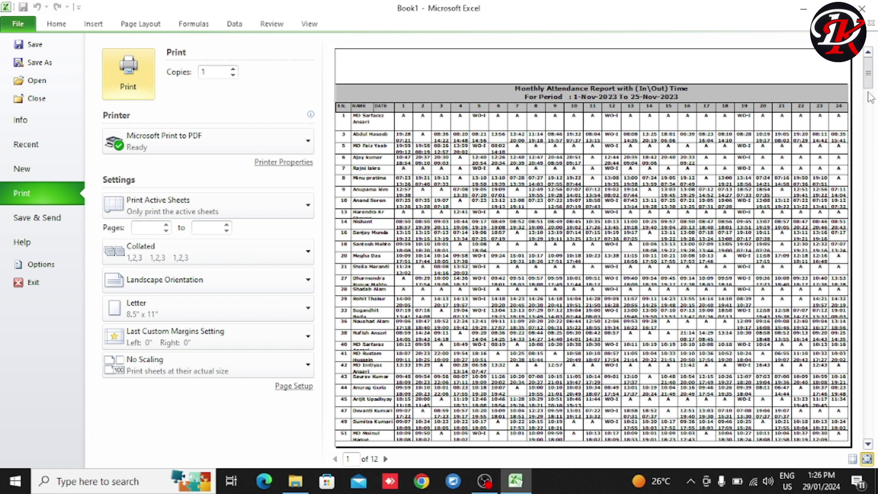
click(864, 132)
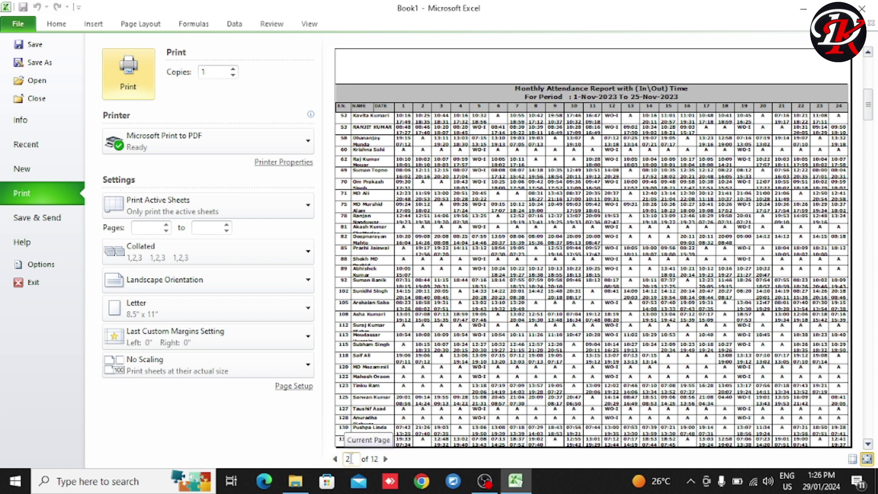
drag(353, 459, 378, 462)
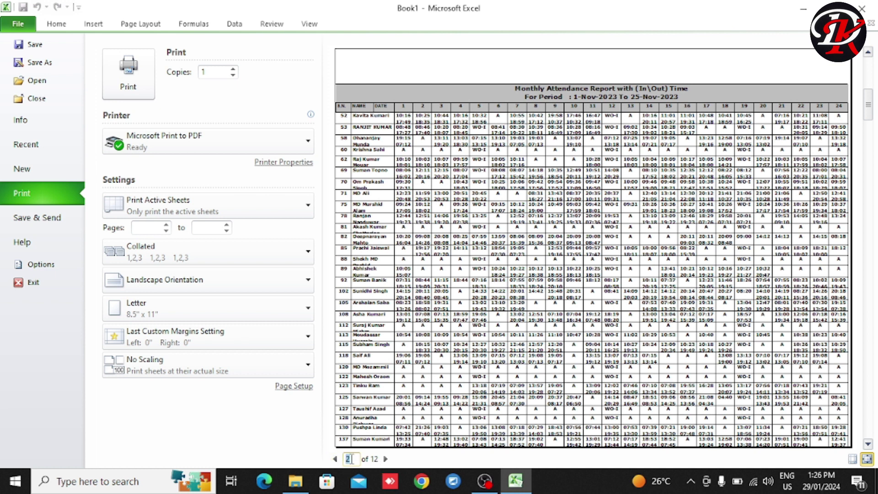
click(386, 459)
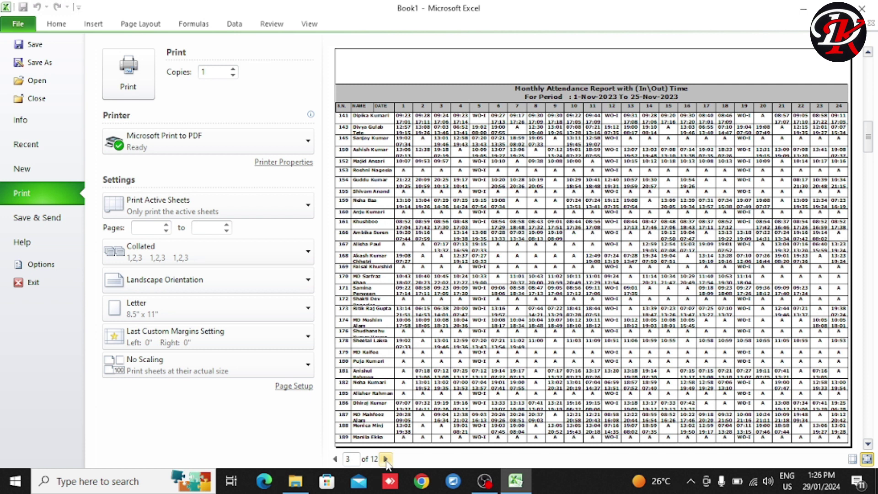
click(386, 459)
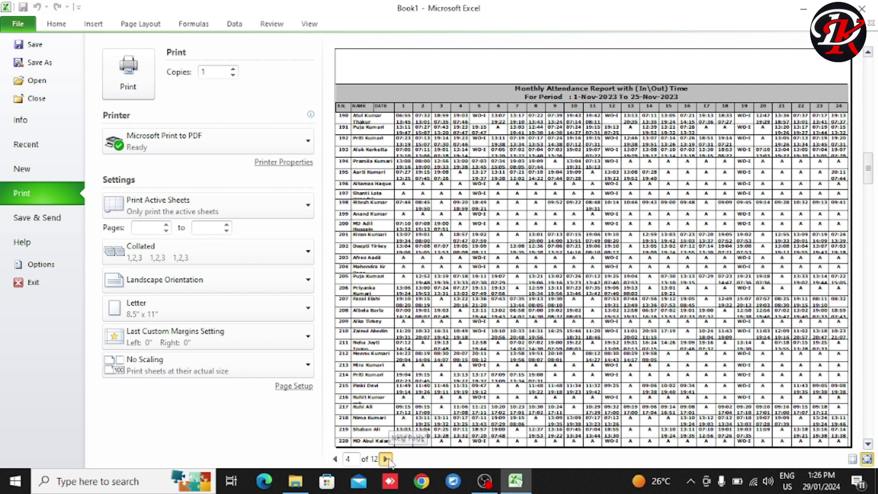
click(386, 460)
click(386, 460)
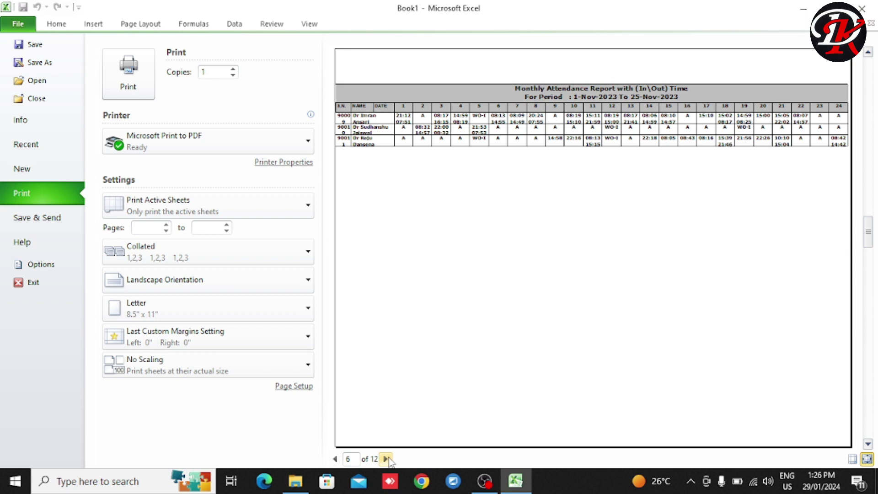
click(57, 23)
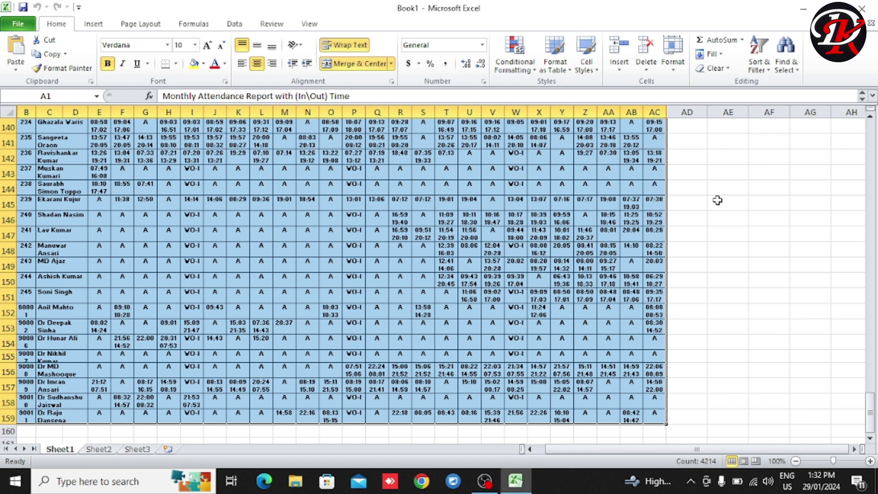
Preview the printout once more, check the headings on pages 1 to 4, and return to the sheet.
key(ctrl+p)
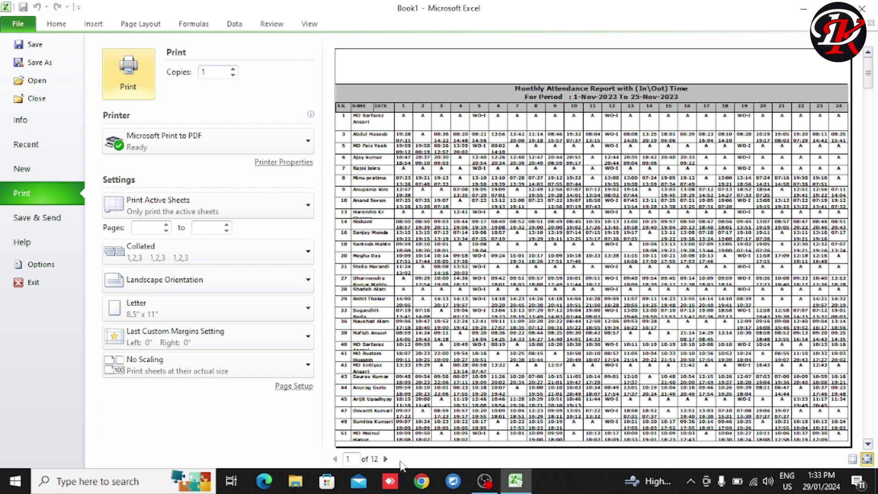
click(387, 459)
click(387, 459)
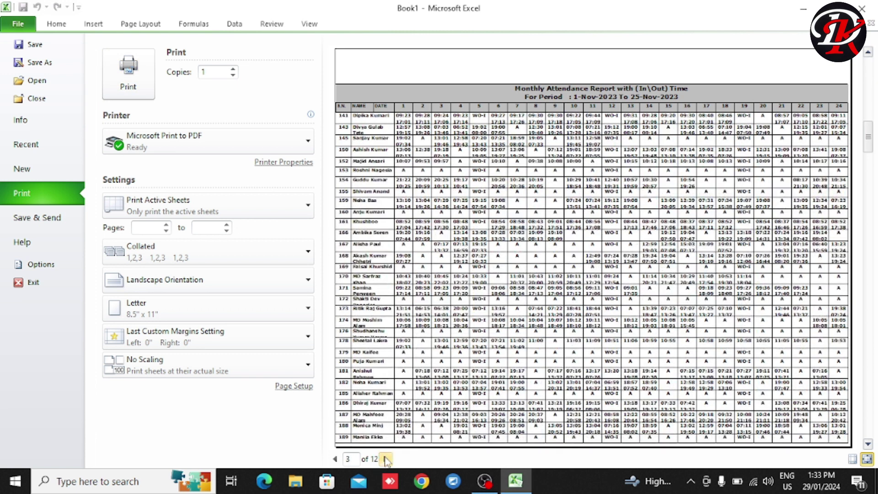
click(386, 459)
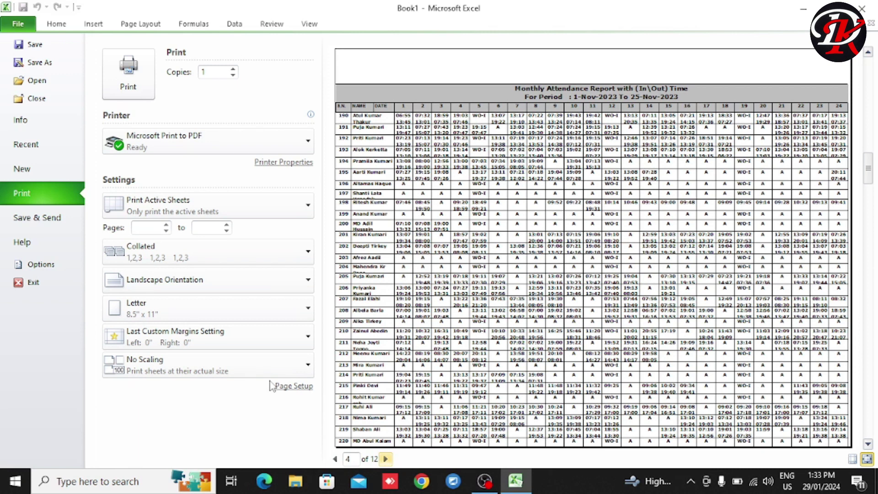
click(57, 25)
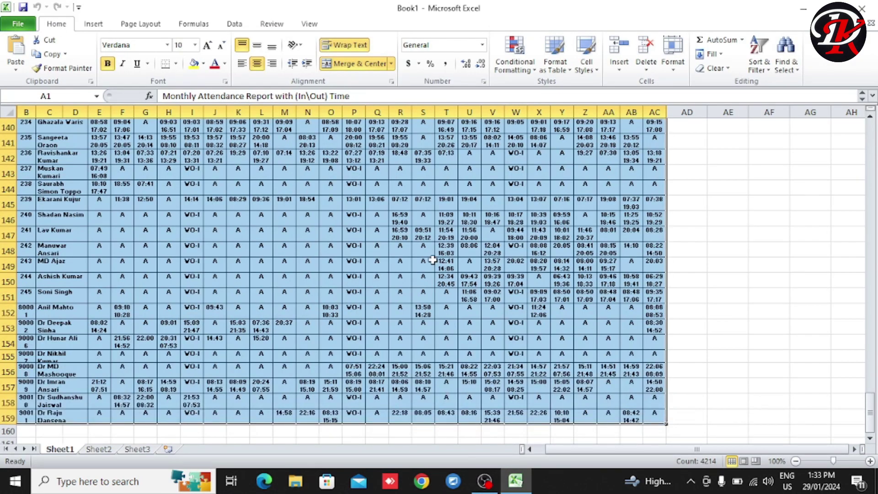
Clear the rows to repeat at top from the page setup's print titles and apply the change.
drag(870, 426, 874, 135)
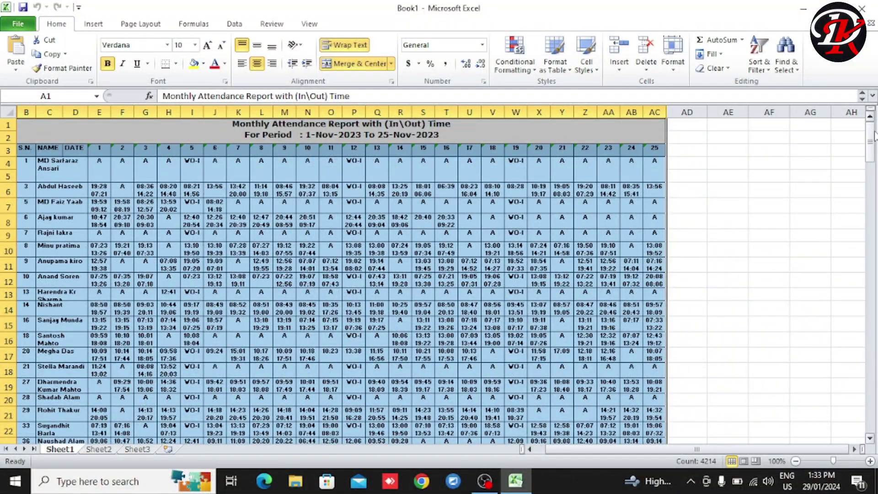
click(139, 28)
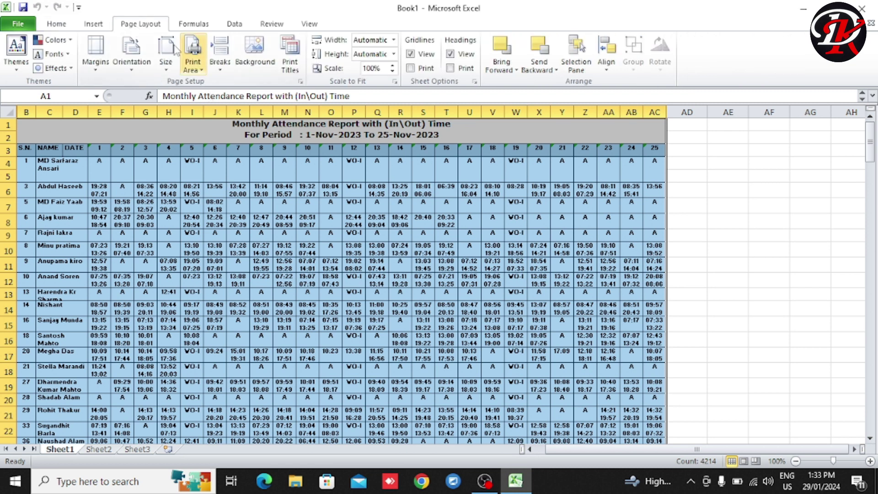
click(302, 83)
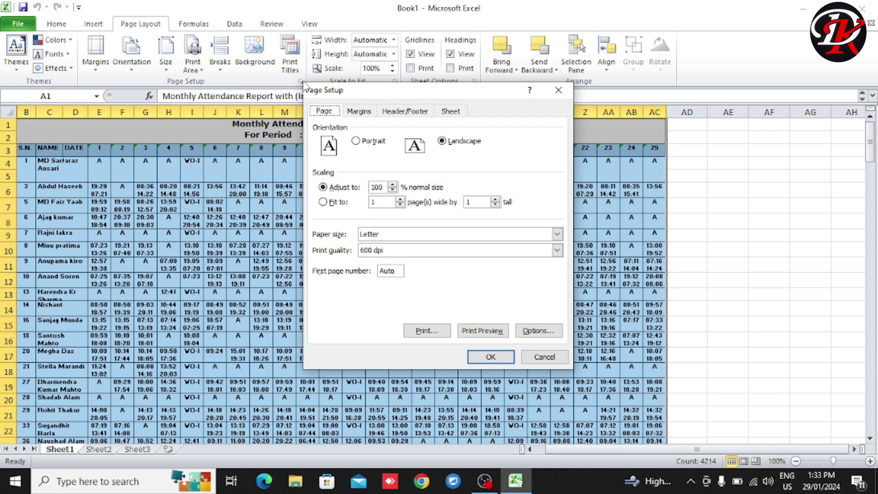
click(460, 118)
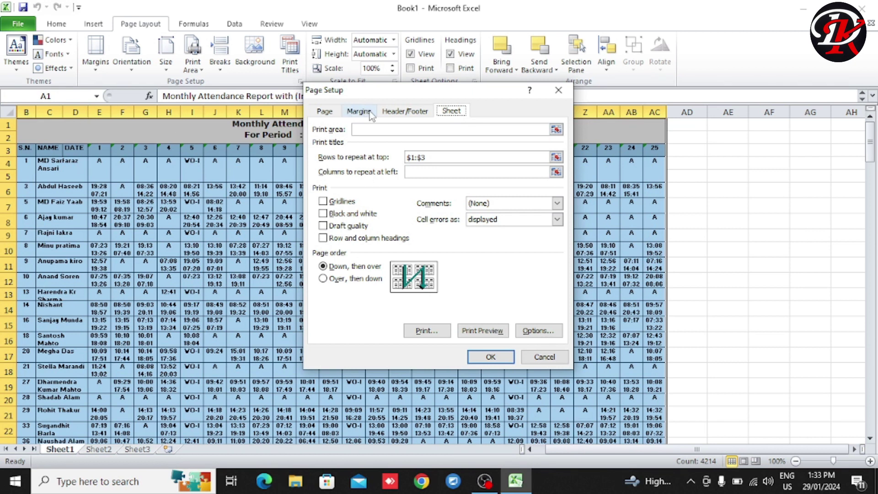
click(454, 156)
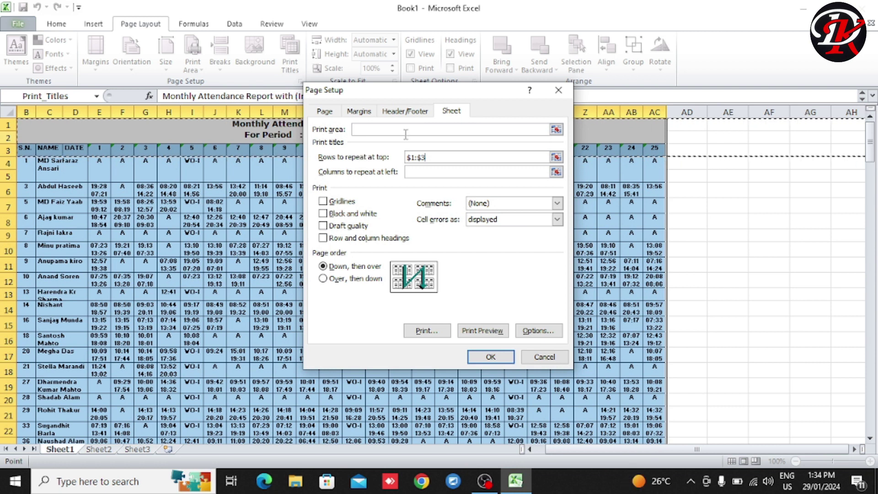
drag(432, 157, 404, 160)
key(BackSpace)
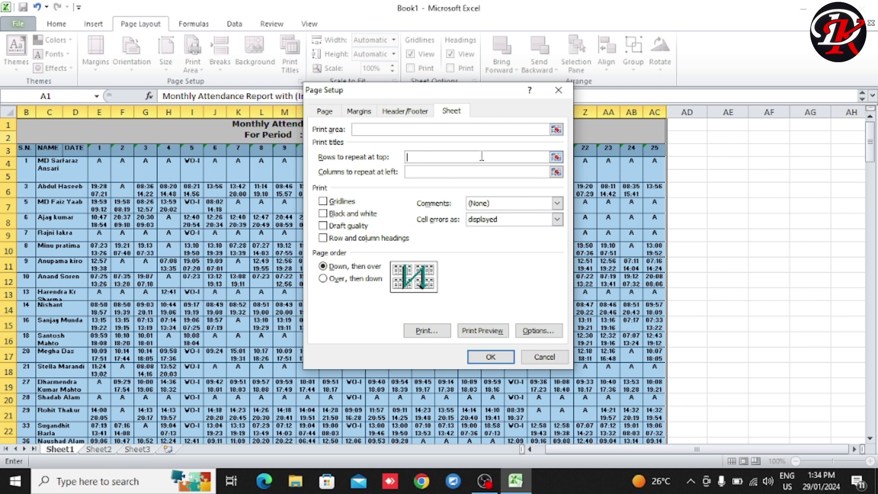
click(490, 358)
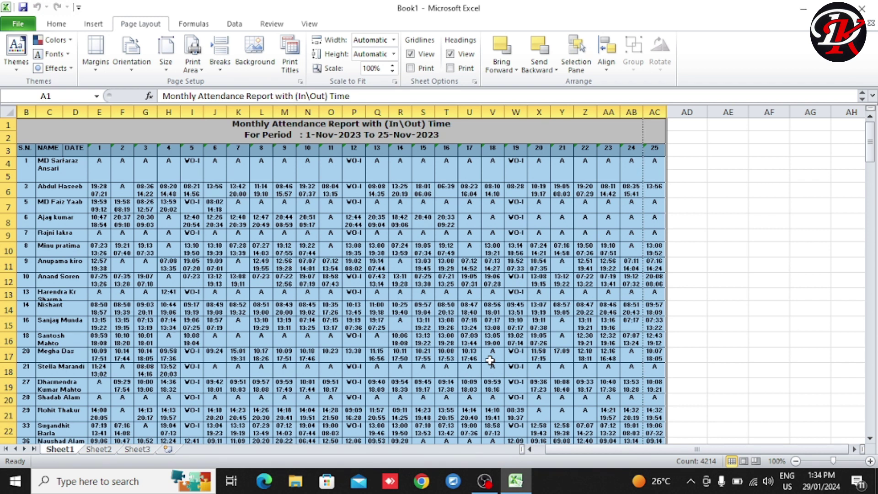
click(64, 139)
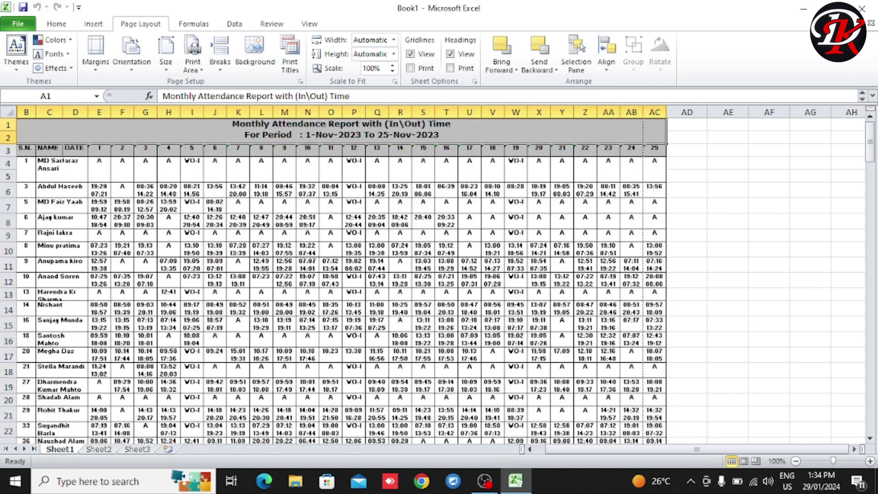
drag(7, 125, 7, 150)
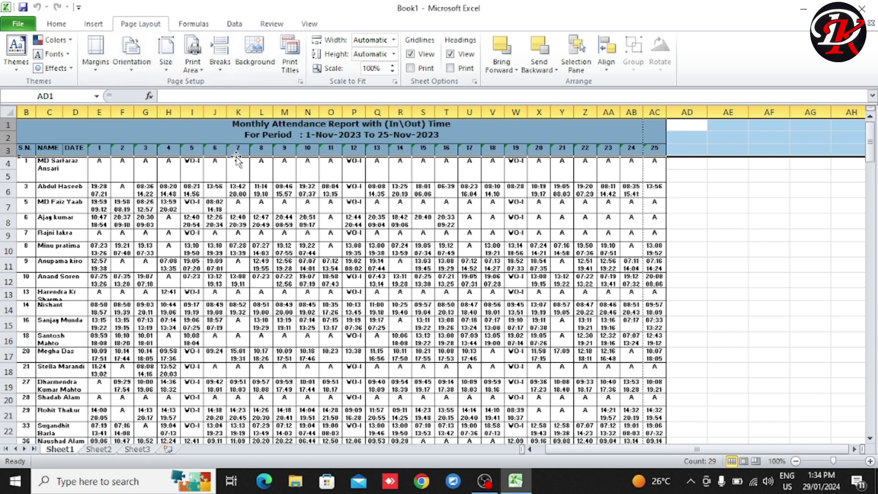
click(205, 135)
click(198, 150)
Select the whole attendance table, check the top of pages 1 and 2 in print preview, and return to the sheet.
drag(196, 127, 207, 399)
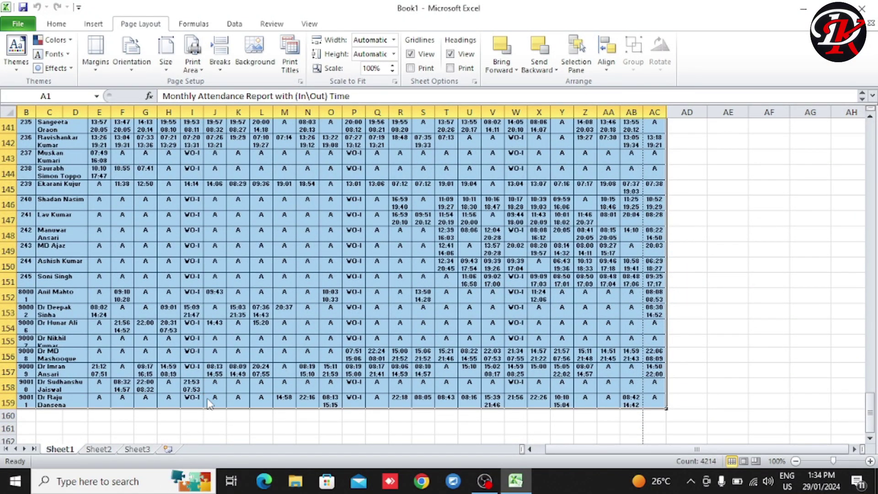
key(ctrl+p)
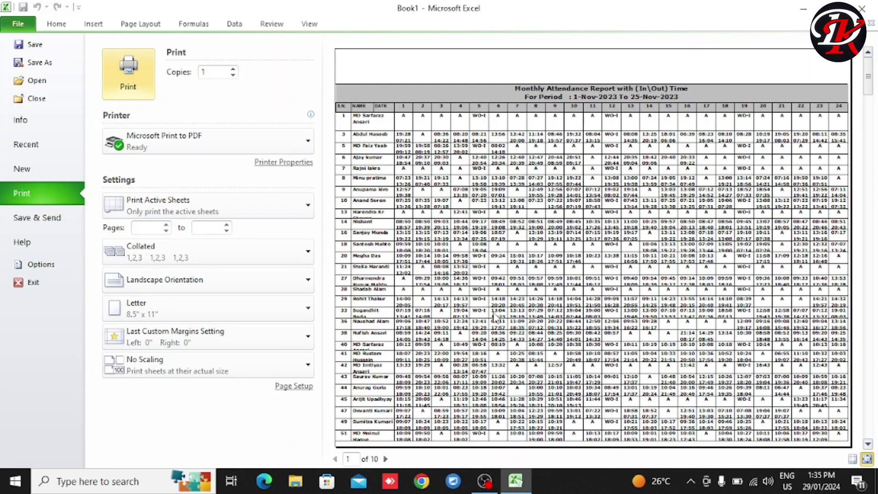
click(349, 459)
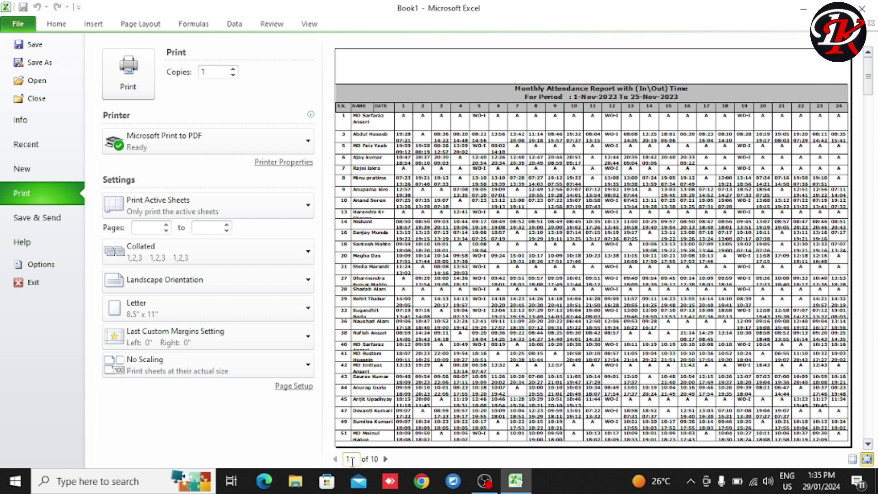
click(386, 460)
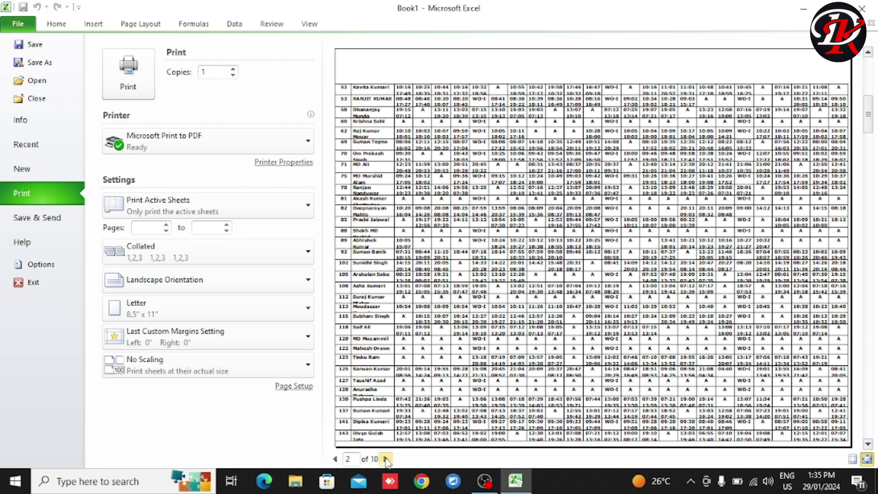
click(348, 459)
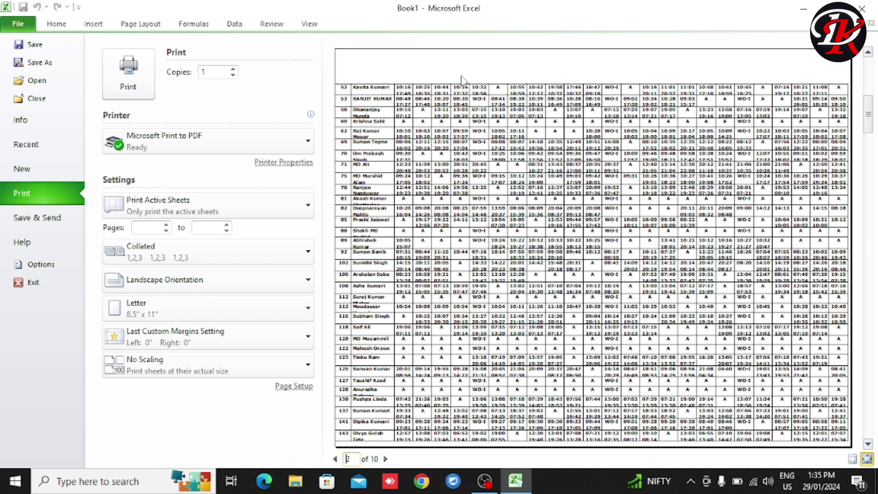
click(57, 24)
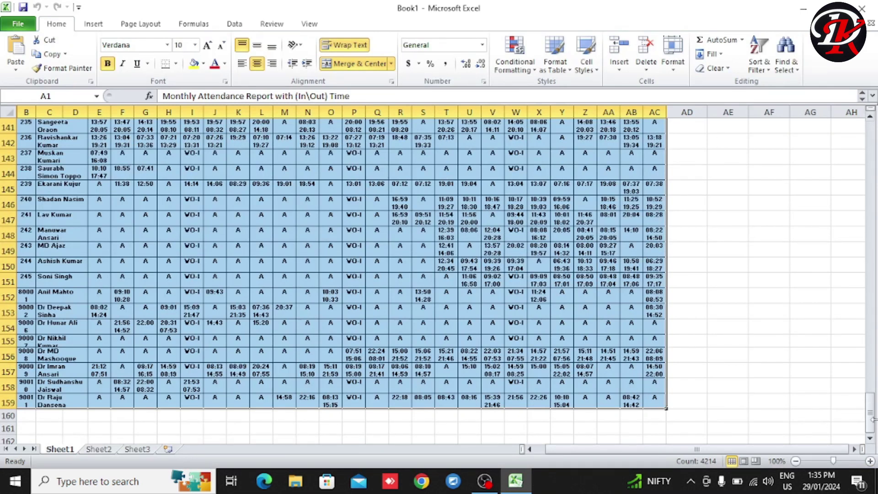
Close the Book1 workbook and save its changes.
drag(873, 419, 872, 129)
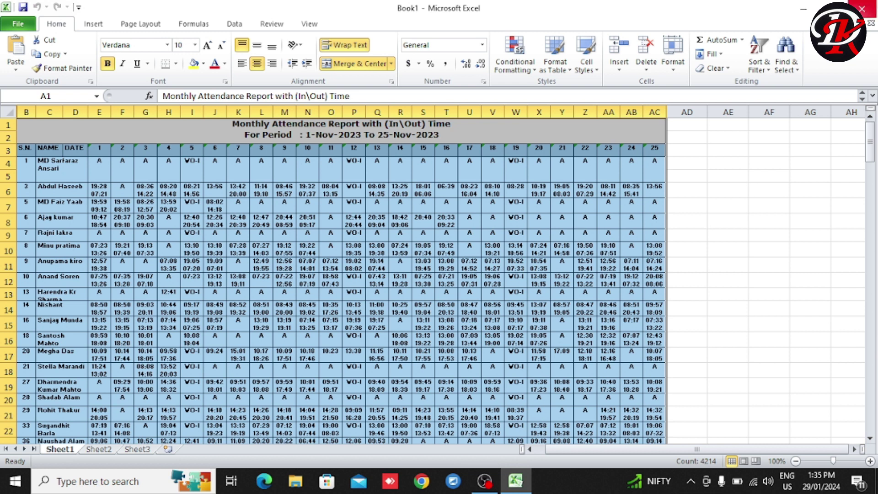
click(862, 8)
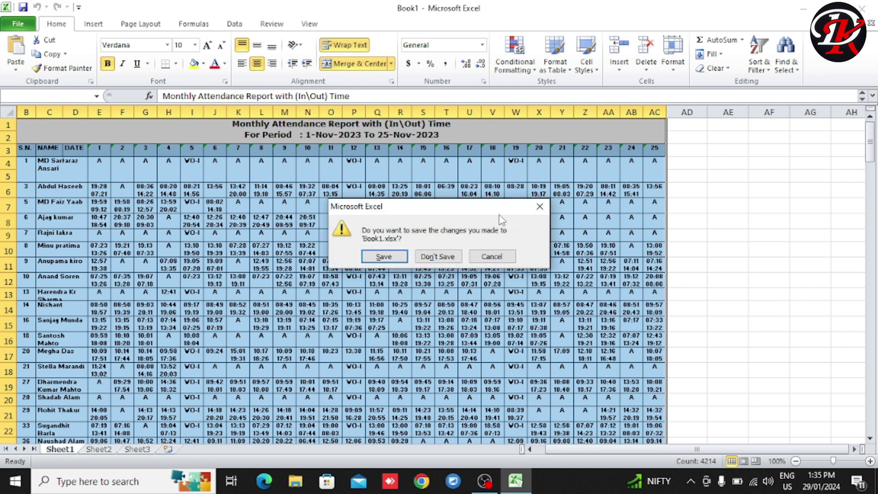
click(389, 259)
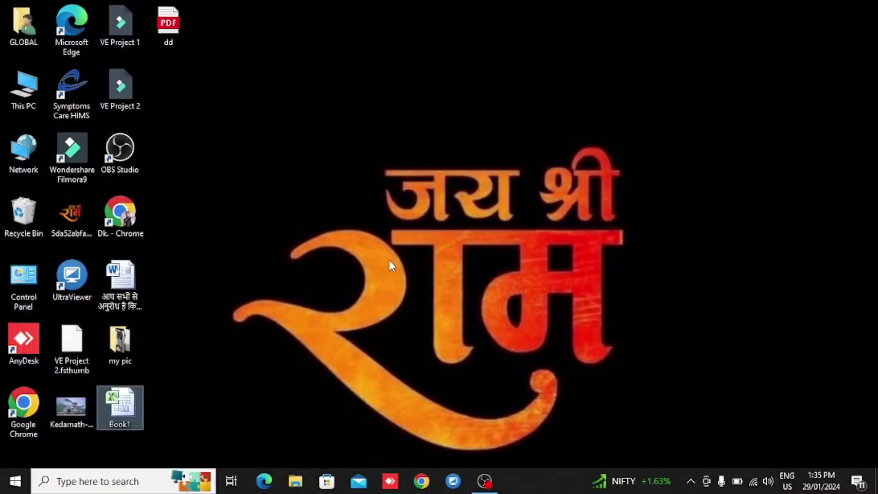
right_click(495, 213)
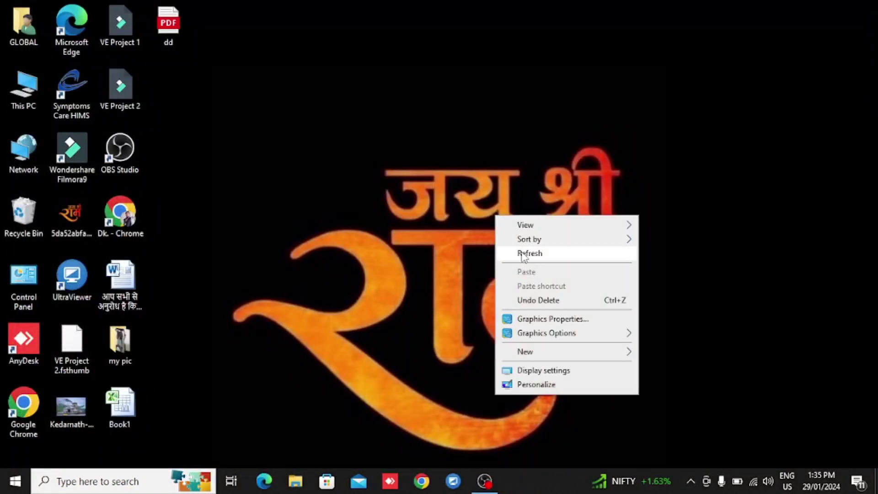